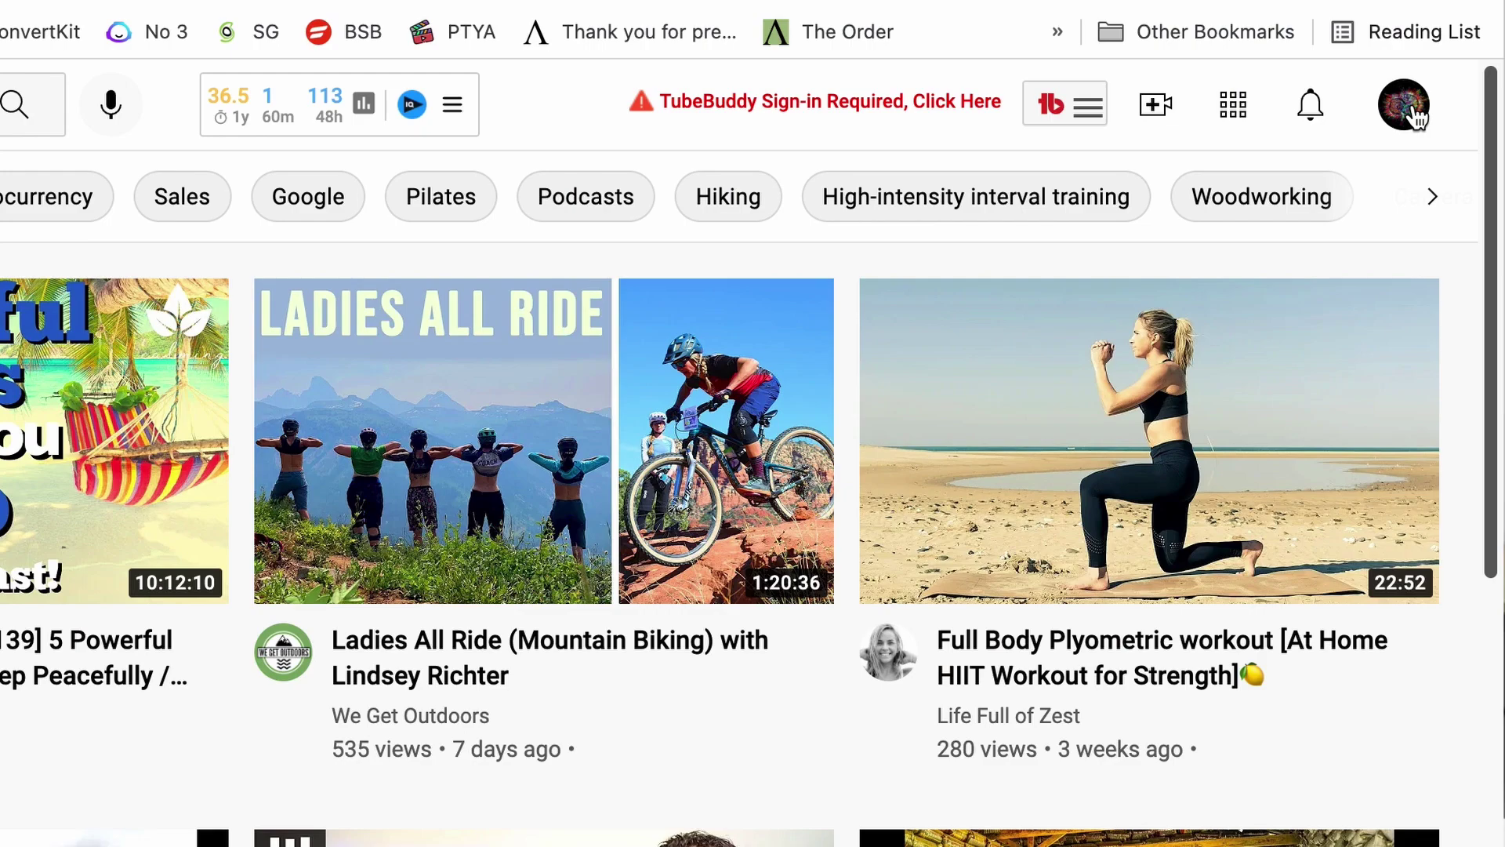
Show the Channel section's Advanced settings in YouTube Studio's Settings.
{"action": "left_click", "coordinate": [1404, 106]}
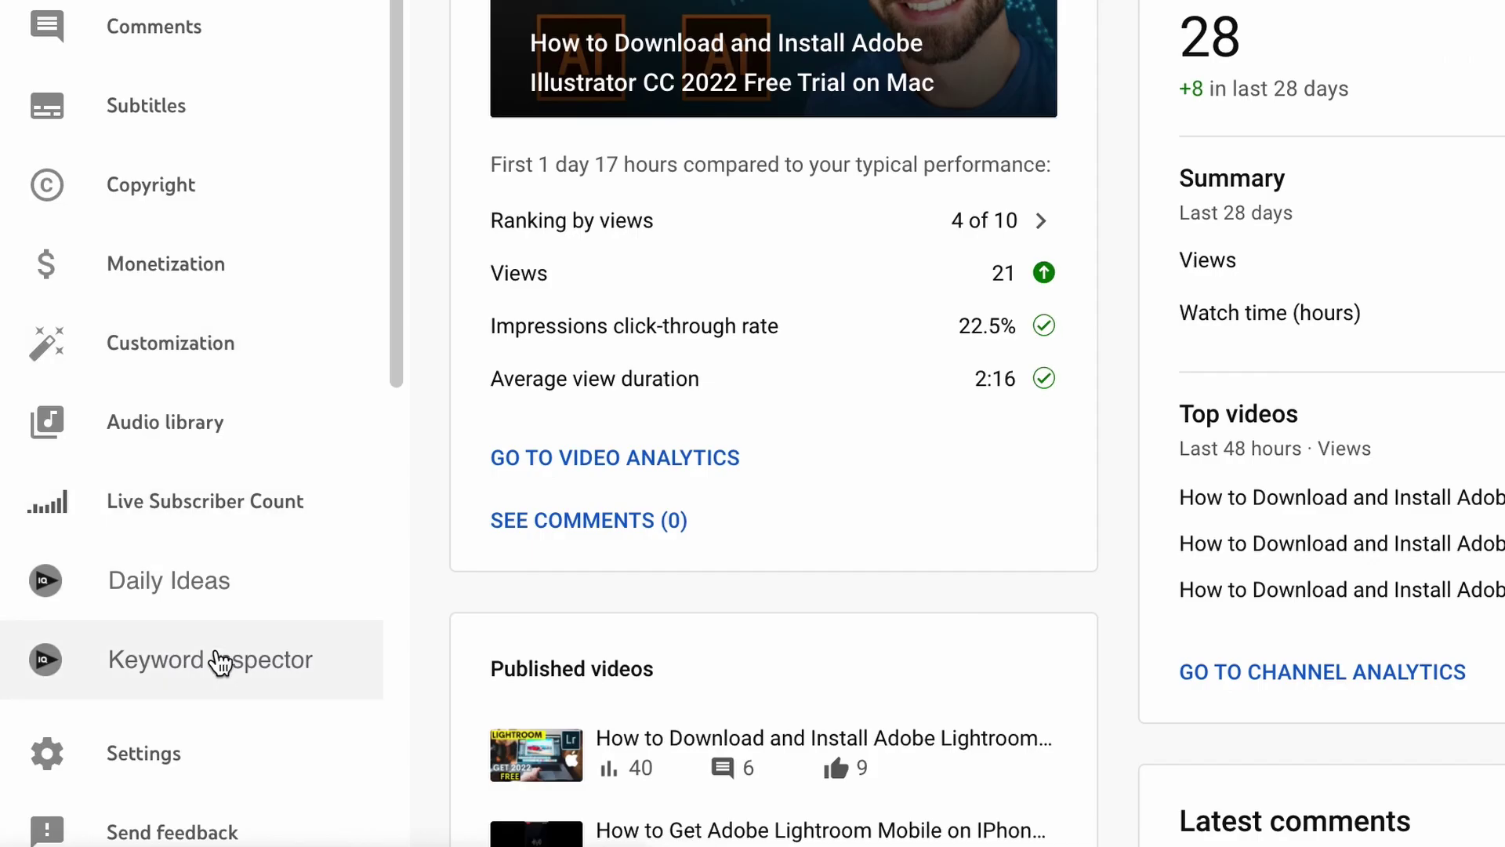
{"action": "left_click", "coordinate": [174, 752]}
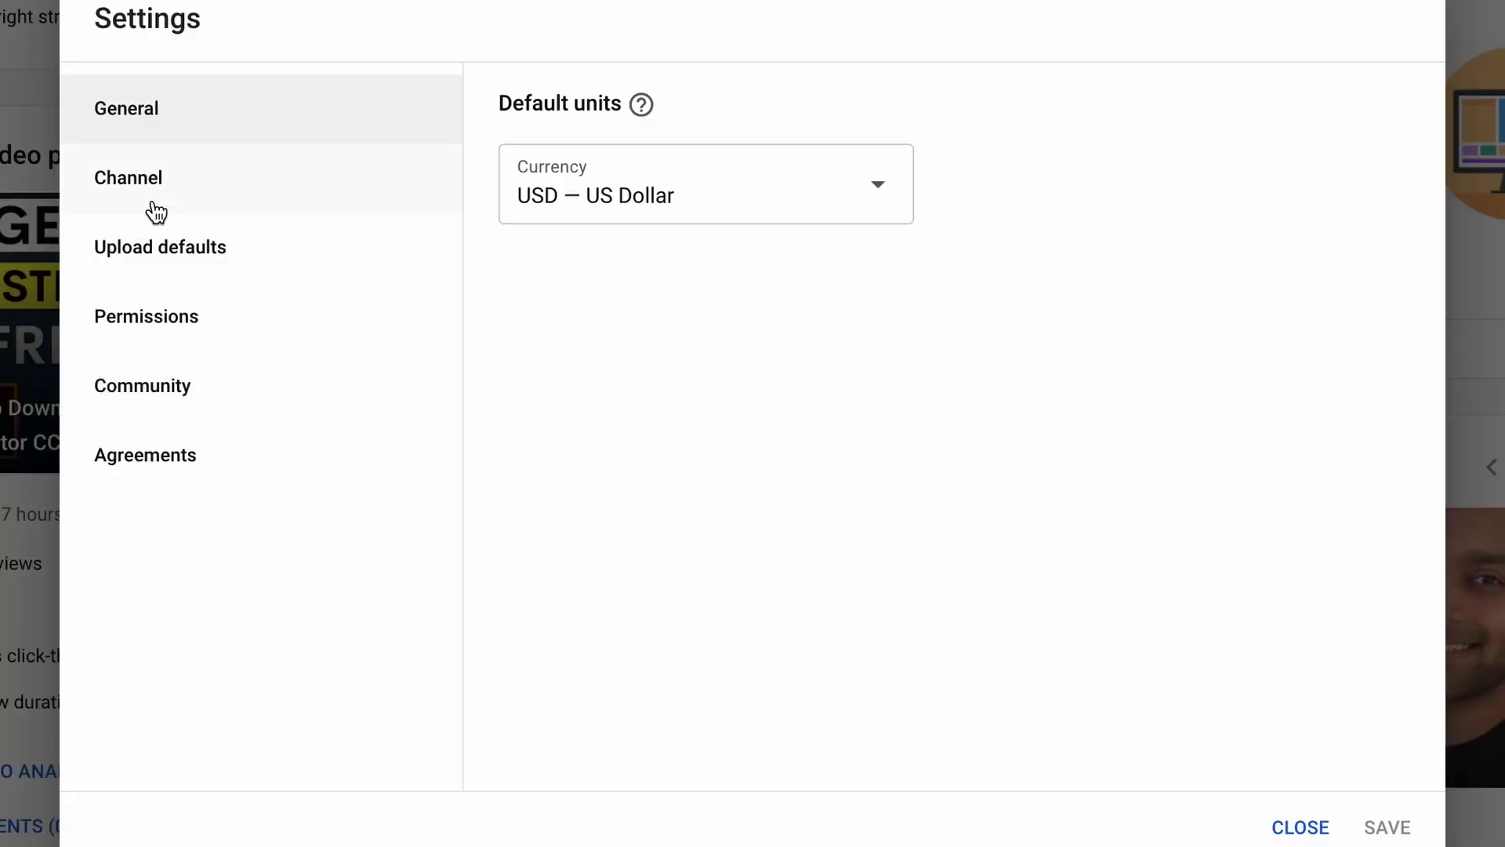
{"action": "left_click", "coordinate": [154, 188]}
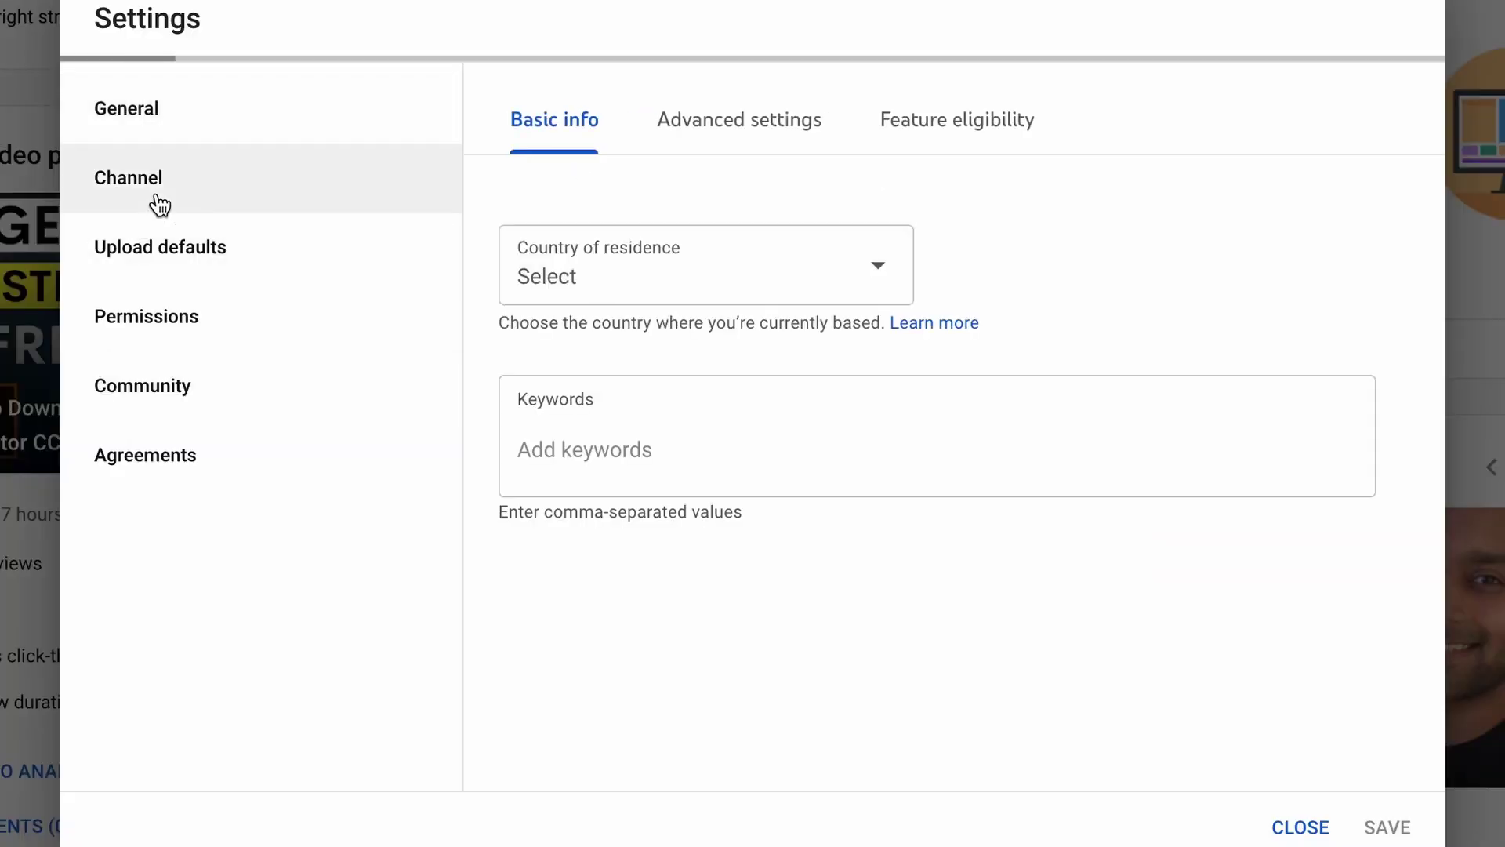
{"action": "left_click", "coordinate": [737, 124]}
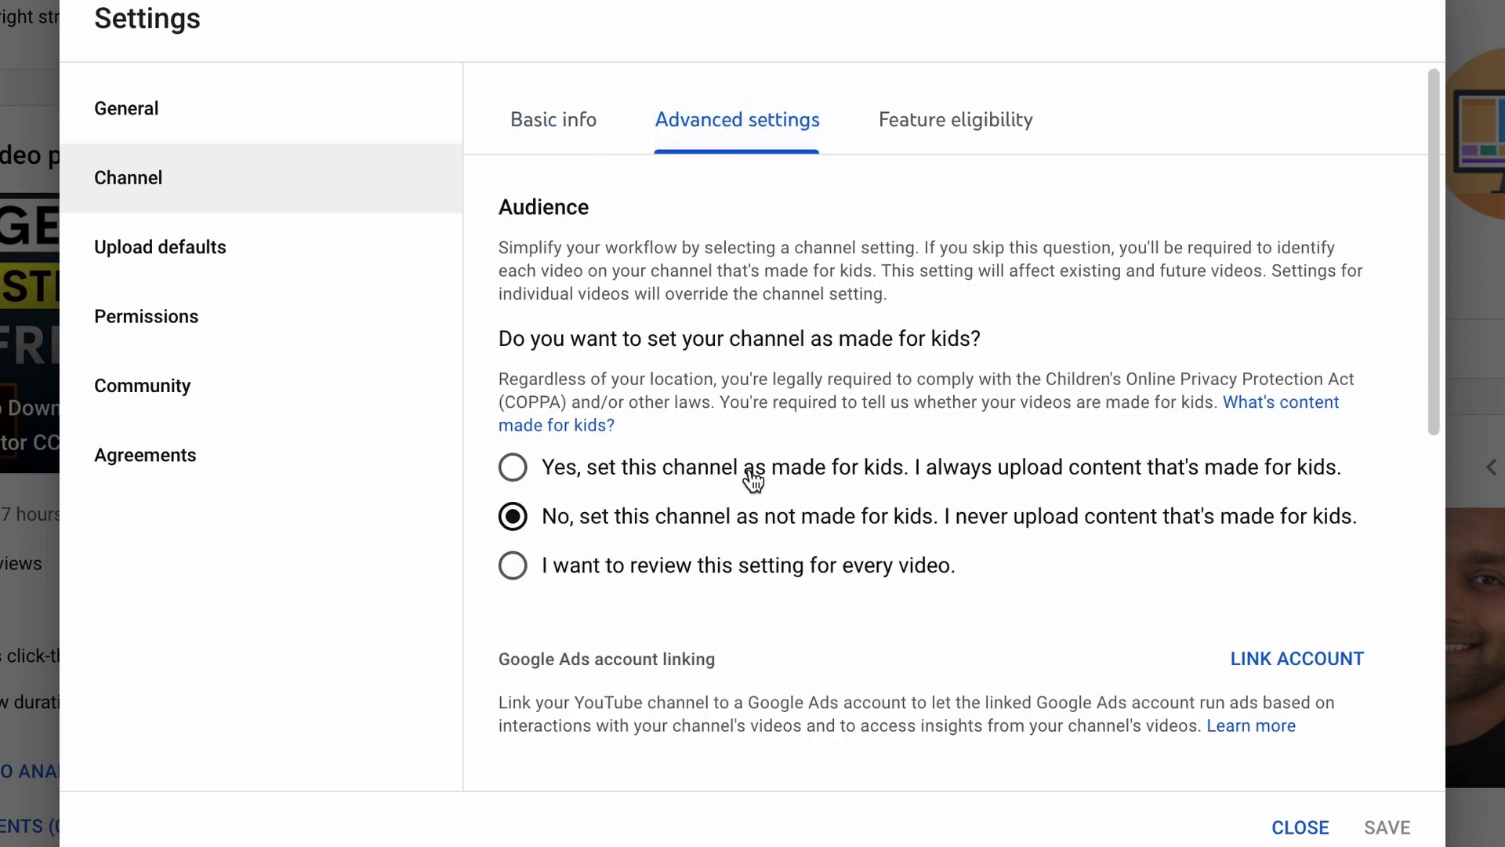
{"action": "scroll", "coordinate": [753, 477], "scroll_direction": "down", "scroll_amount": 5}
{"action": "scroll", "coordinate": [754, 477], "scroll_direction": "down", "scroll_amount": 5}
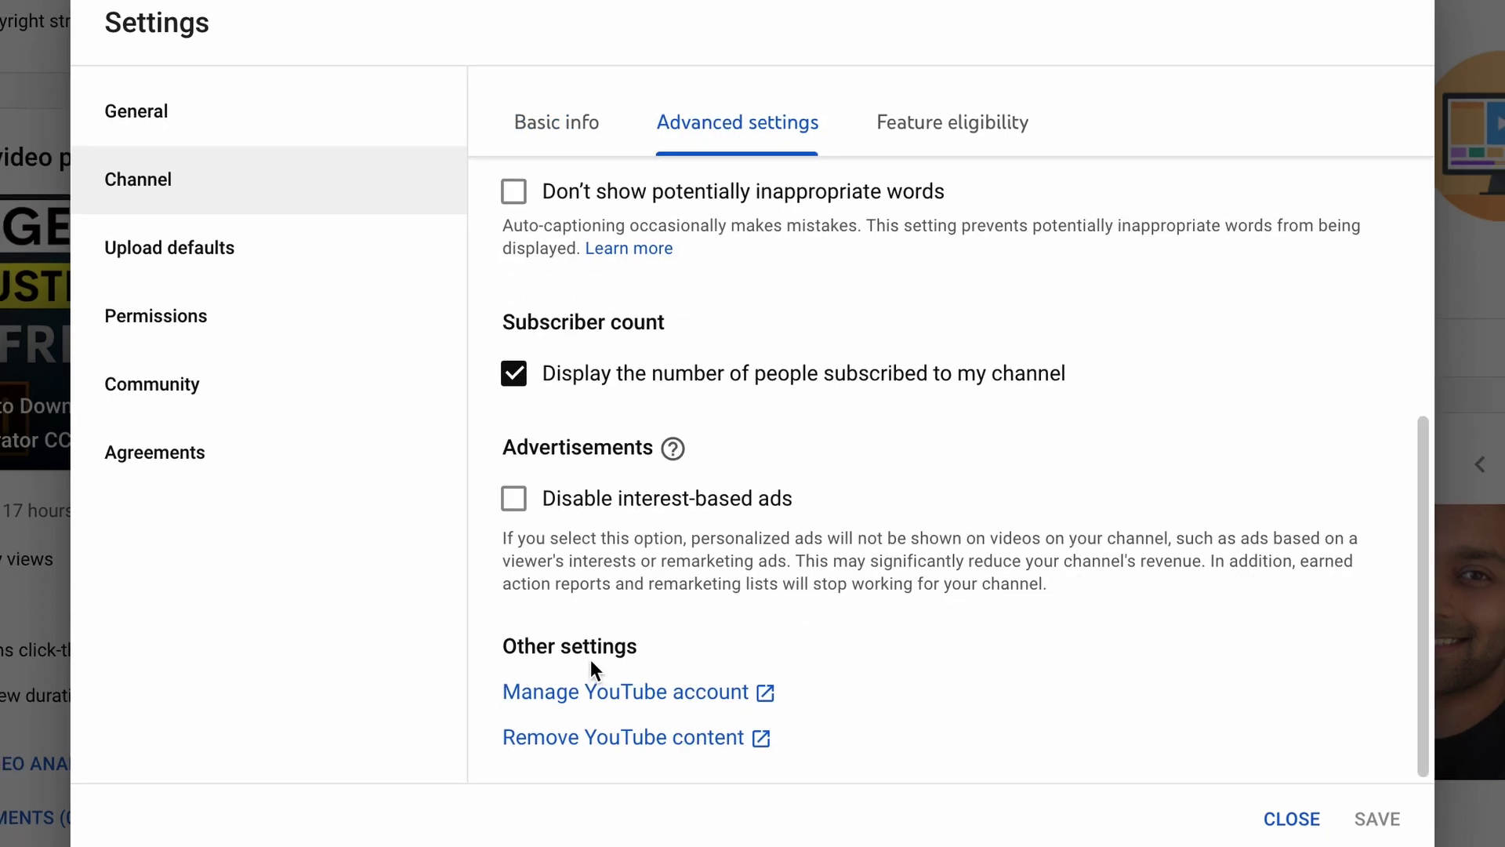
Go from Manage YouTube account to Add or remove managers for the brand account.
{"action": "left_click", "coordinate": [662, 694]}
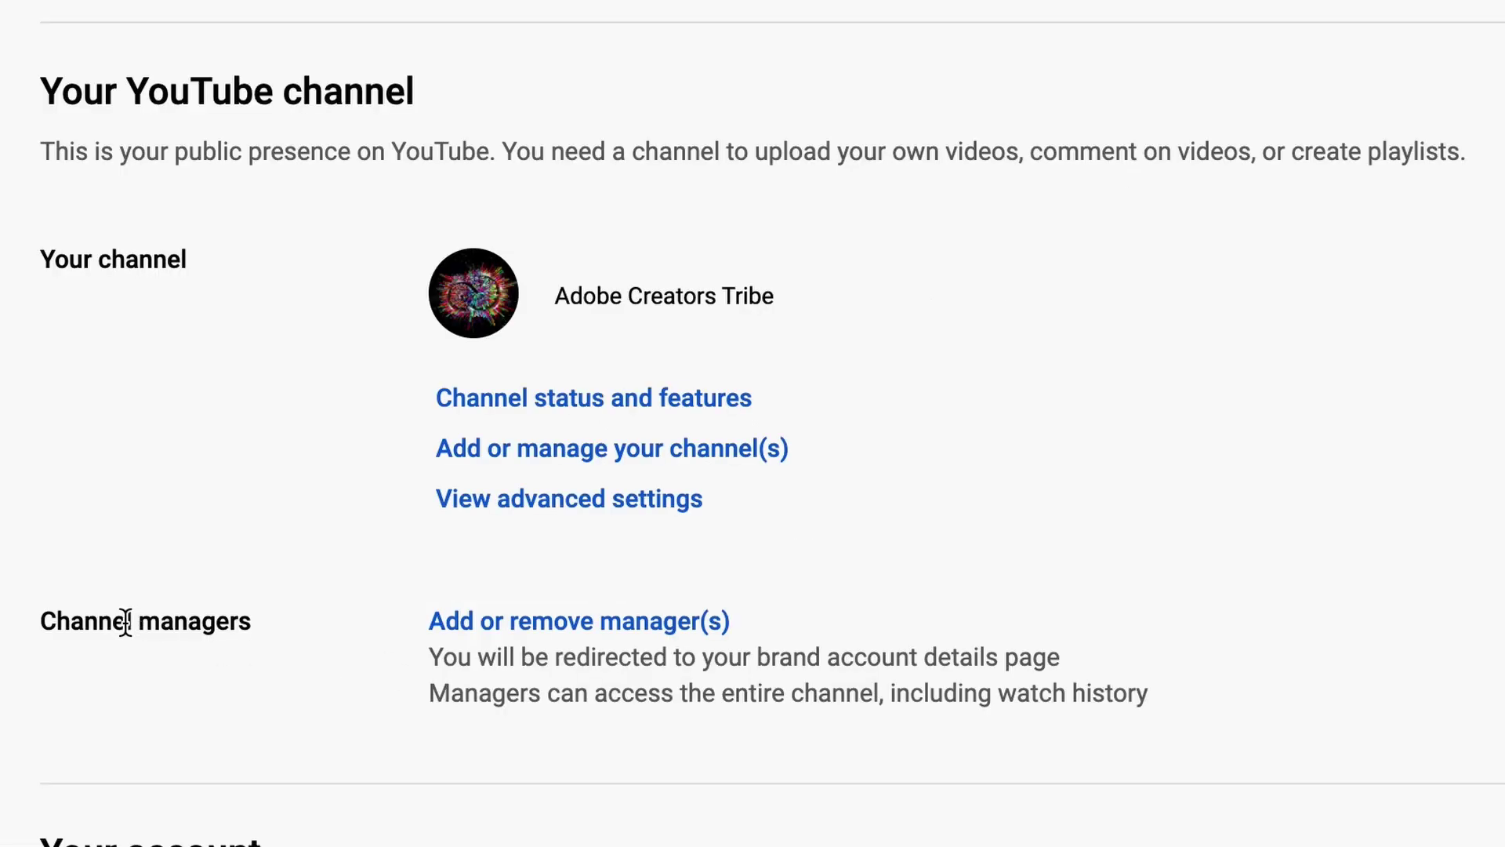
{"action": "left_click", "coordinate": [549, 621]}
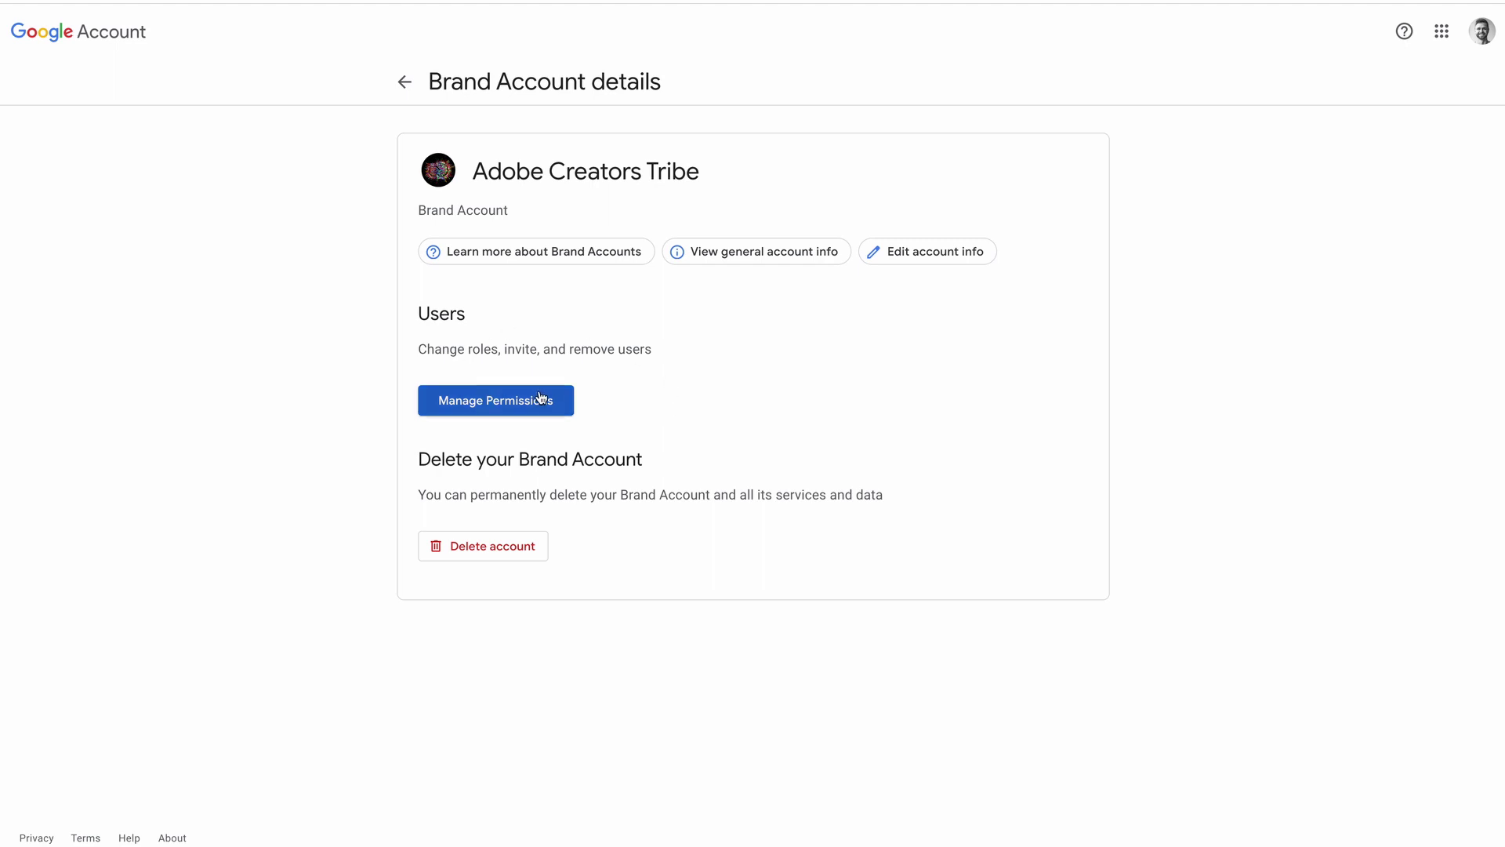
Open Manage Permissions for the owner and two managers, then the invite form.
{"action": "left_click", "coordinate": [508, 406]}
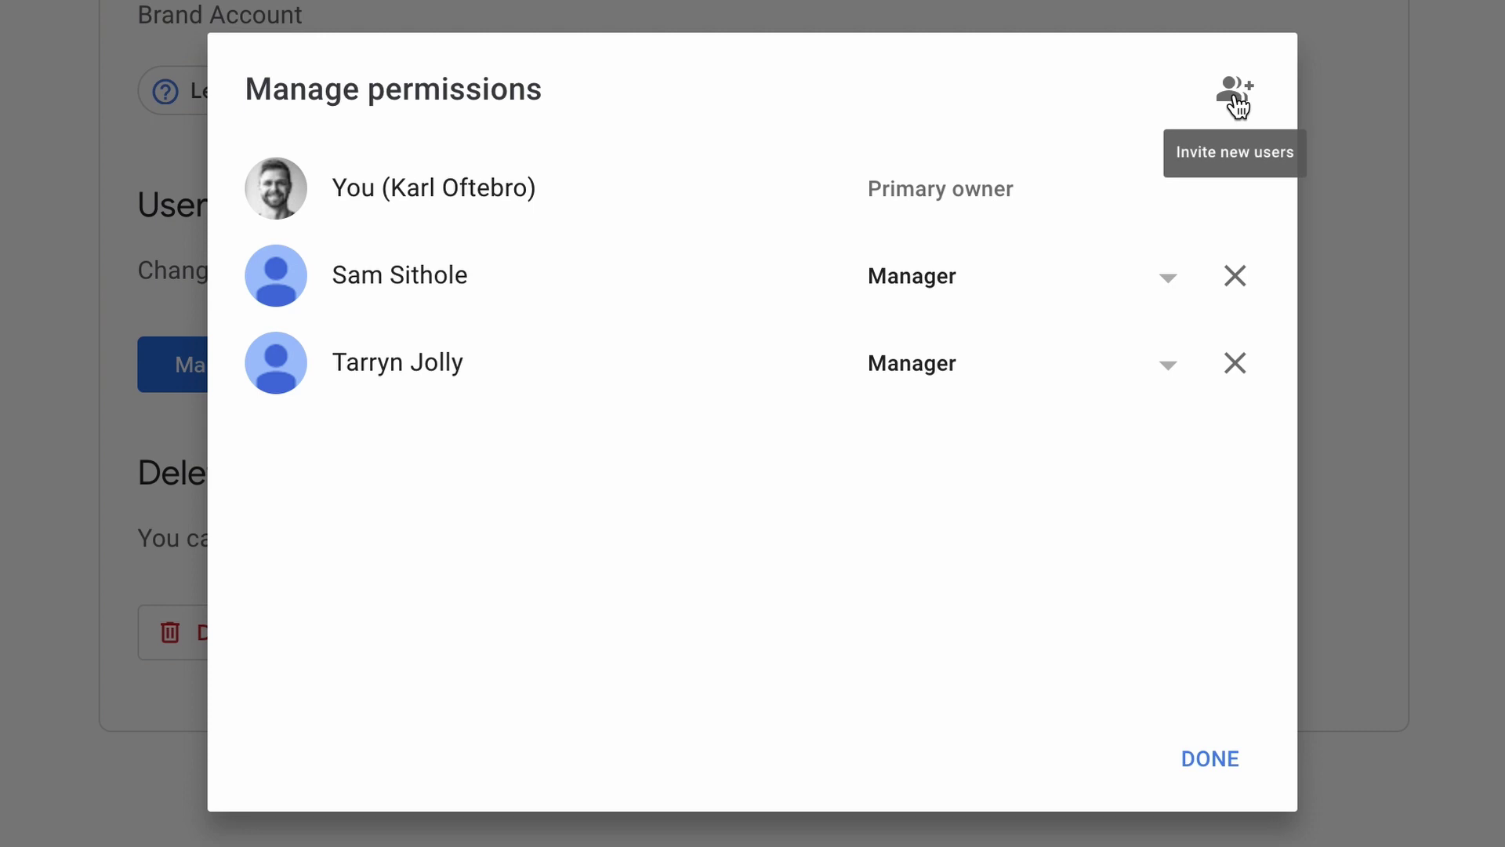
{"action": "left_click", "coordinate": [1235, 97]}
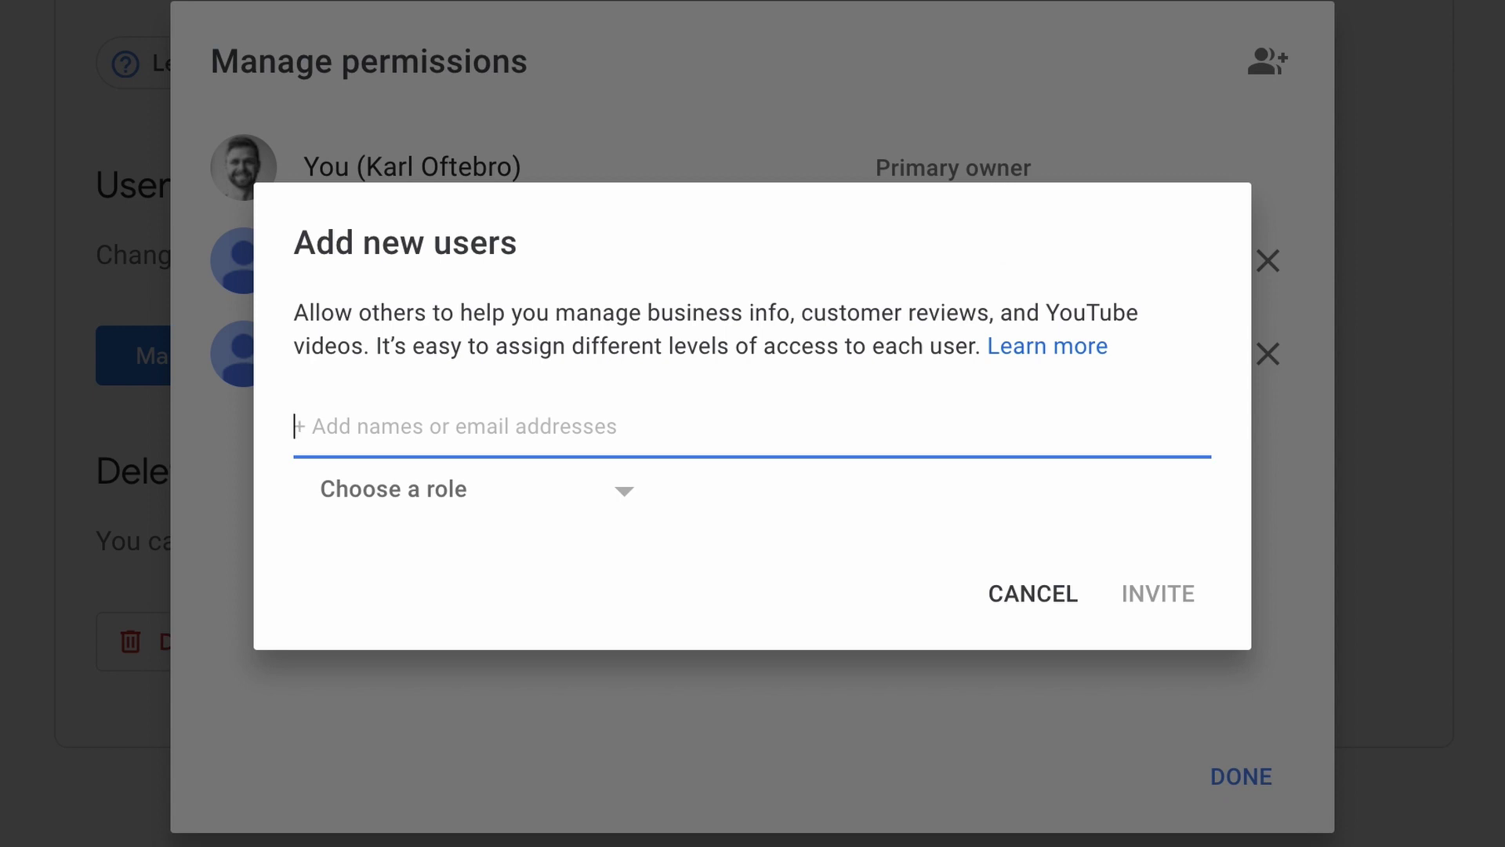
{"action": "type", "text": "of"}
Invite the suggested person to the brand account as a Manager.
{"action": "key", "text": "Return"}
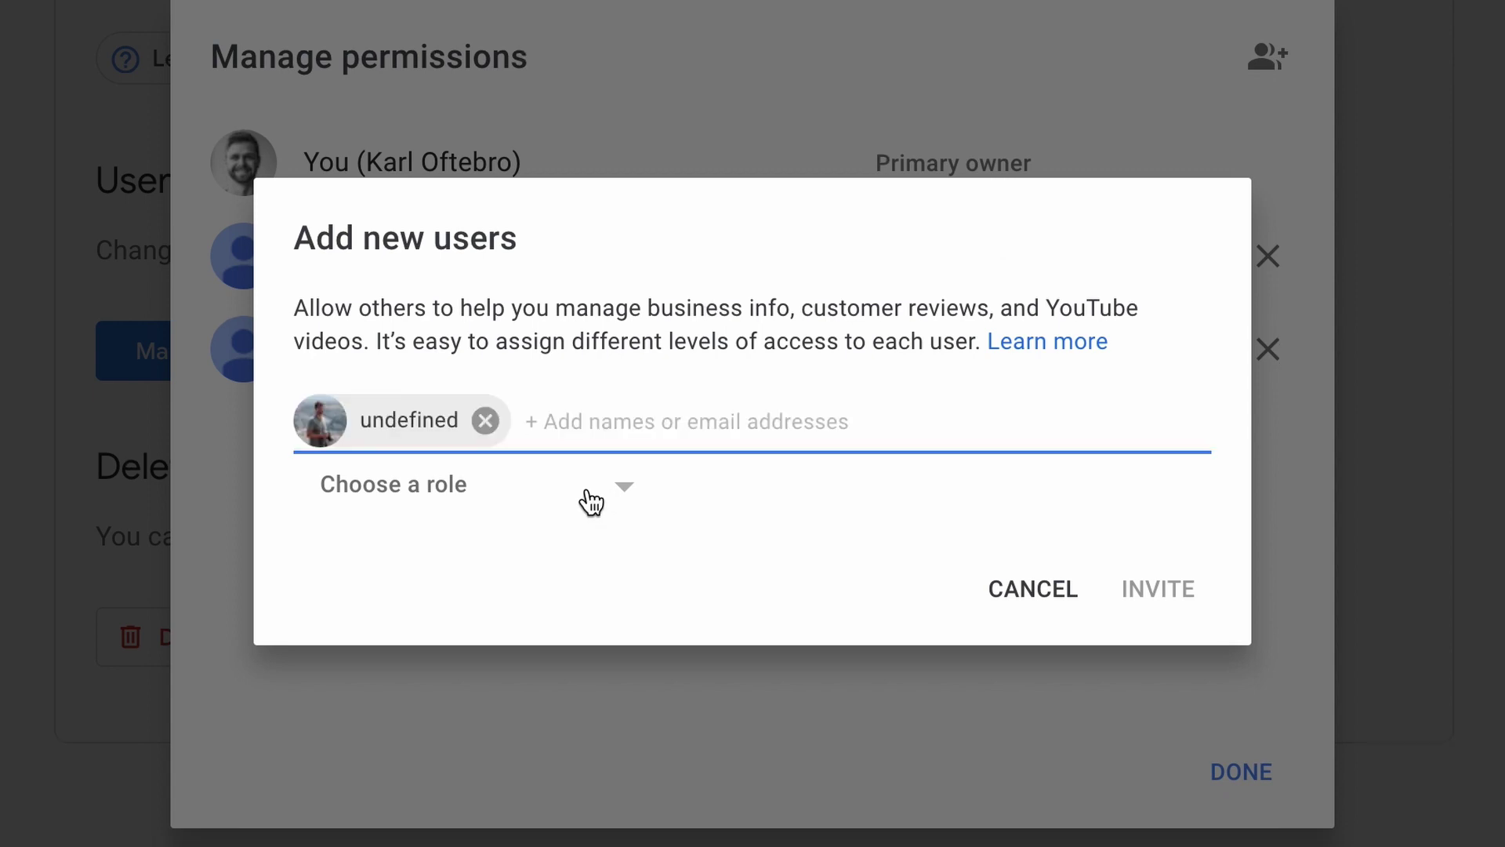
{"action": "left_click", "coordinate": [592, 488]}
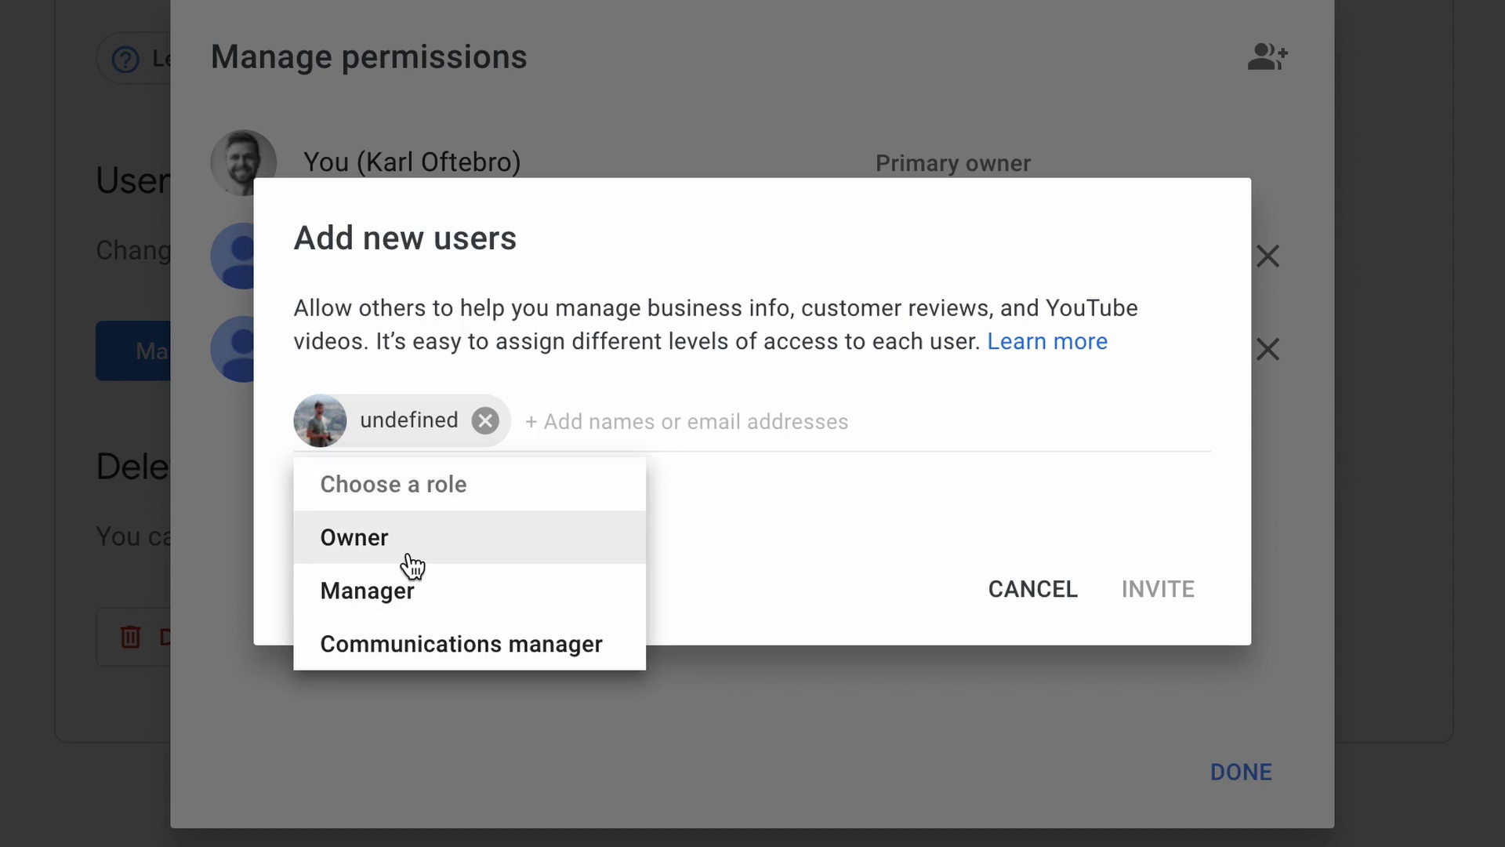
{"action": "left_click", "coordinate": [405, 600]}
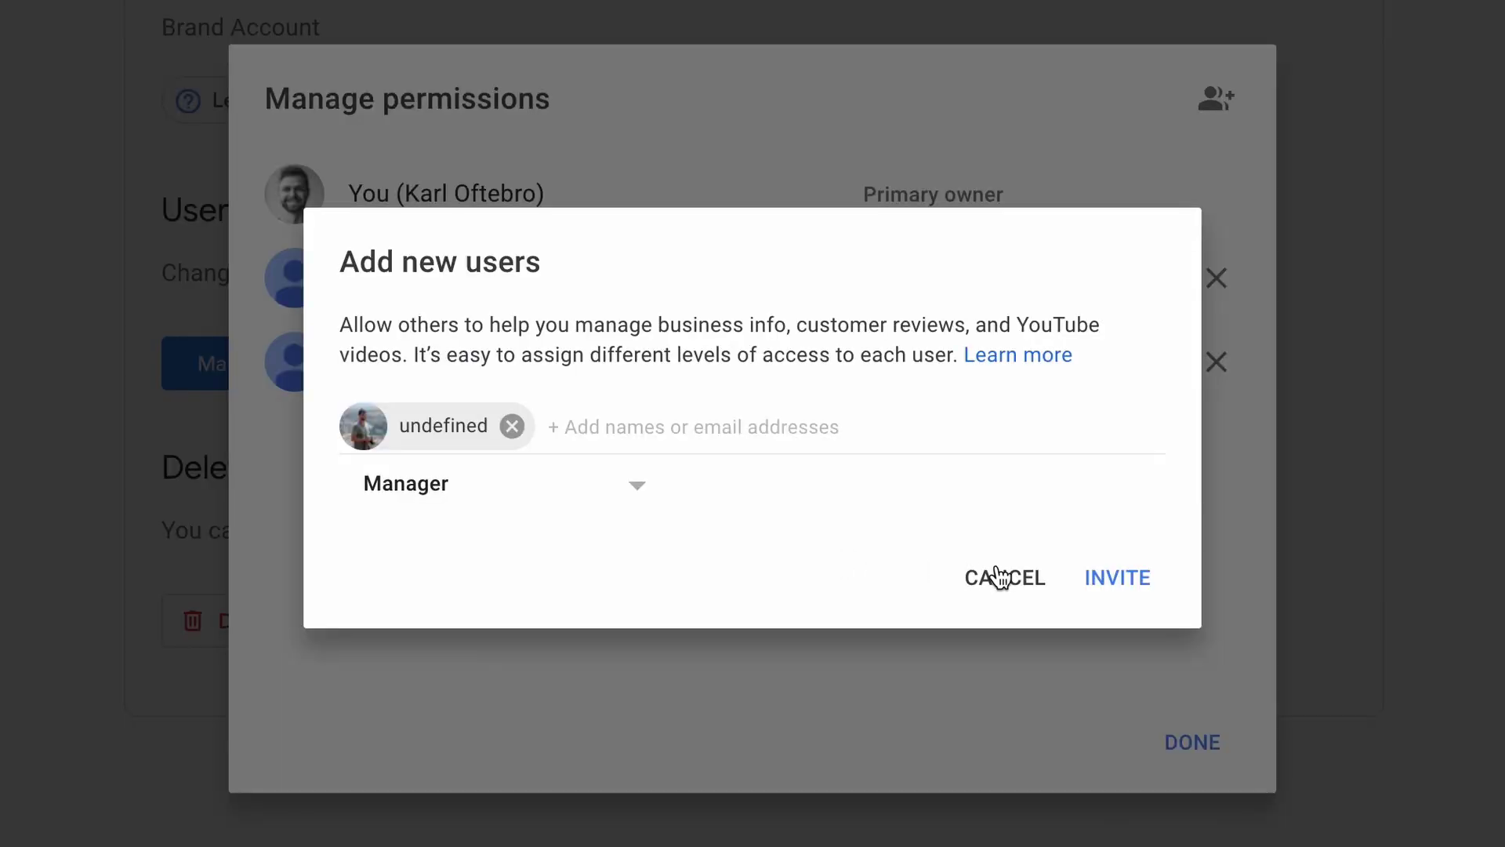
{"action": "left_click", "coordinate": [1117, 578]}
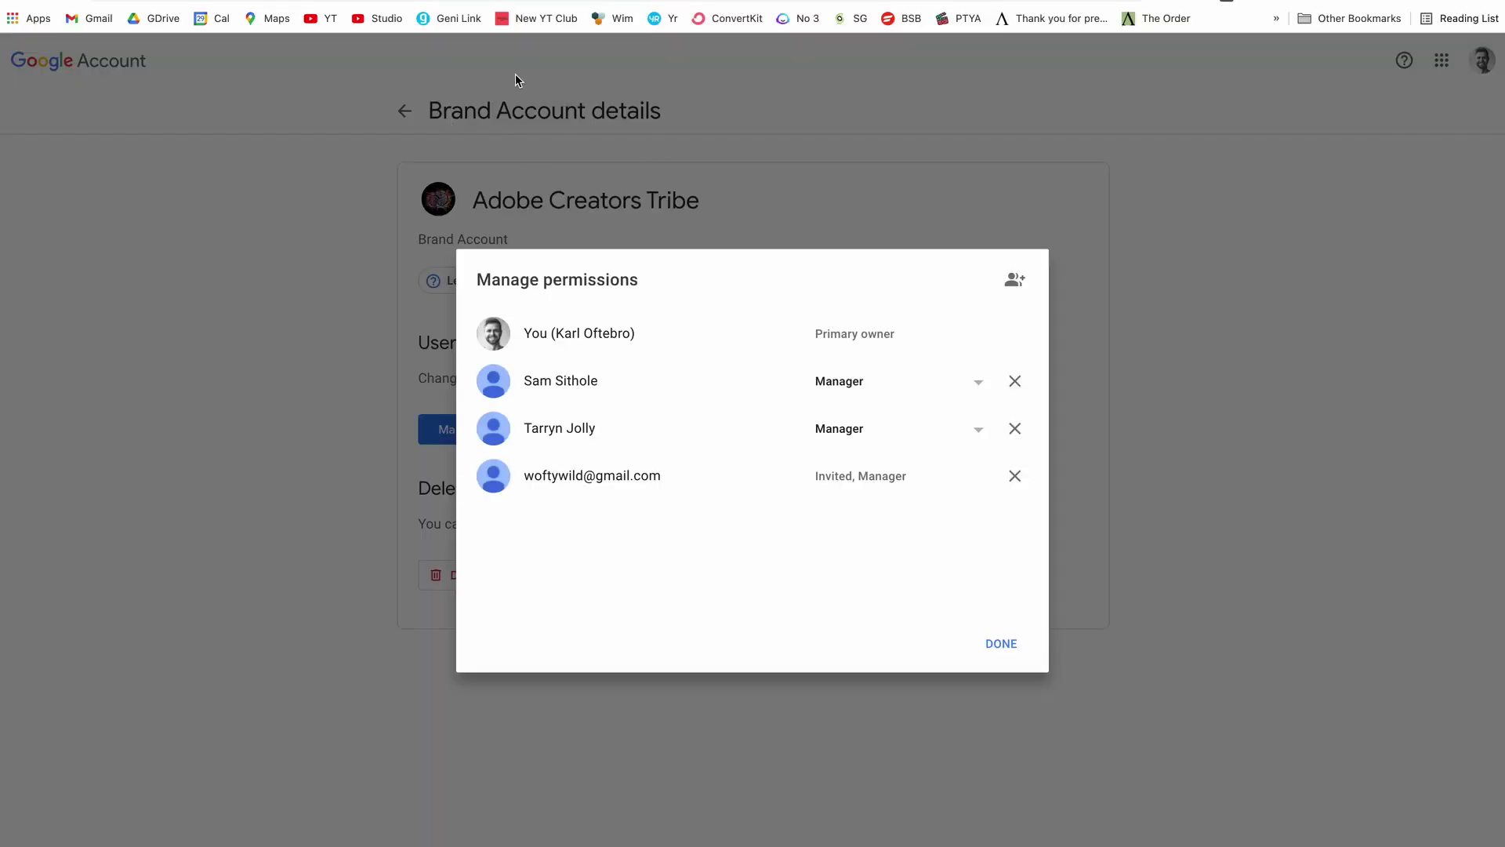
Close and reopen the permissions list to show the invitee as an active Manager.
{"action": "left_click", "coordinate": [1002, 645]}
{"action": "left_click", "coordinate": [521, 430]}
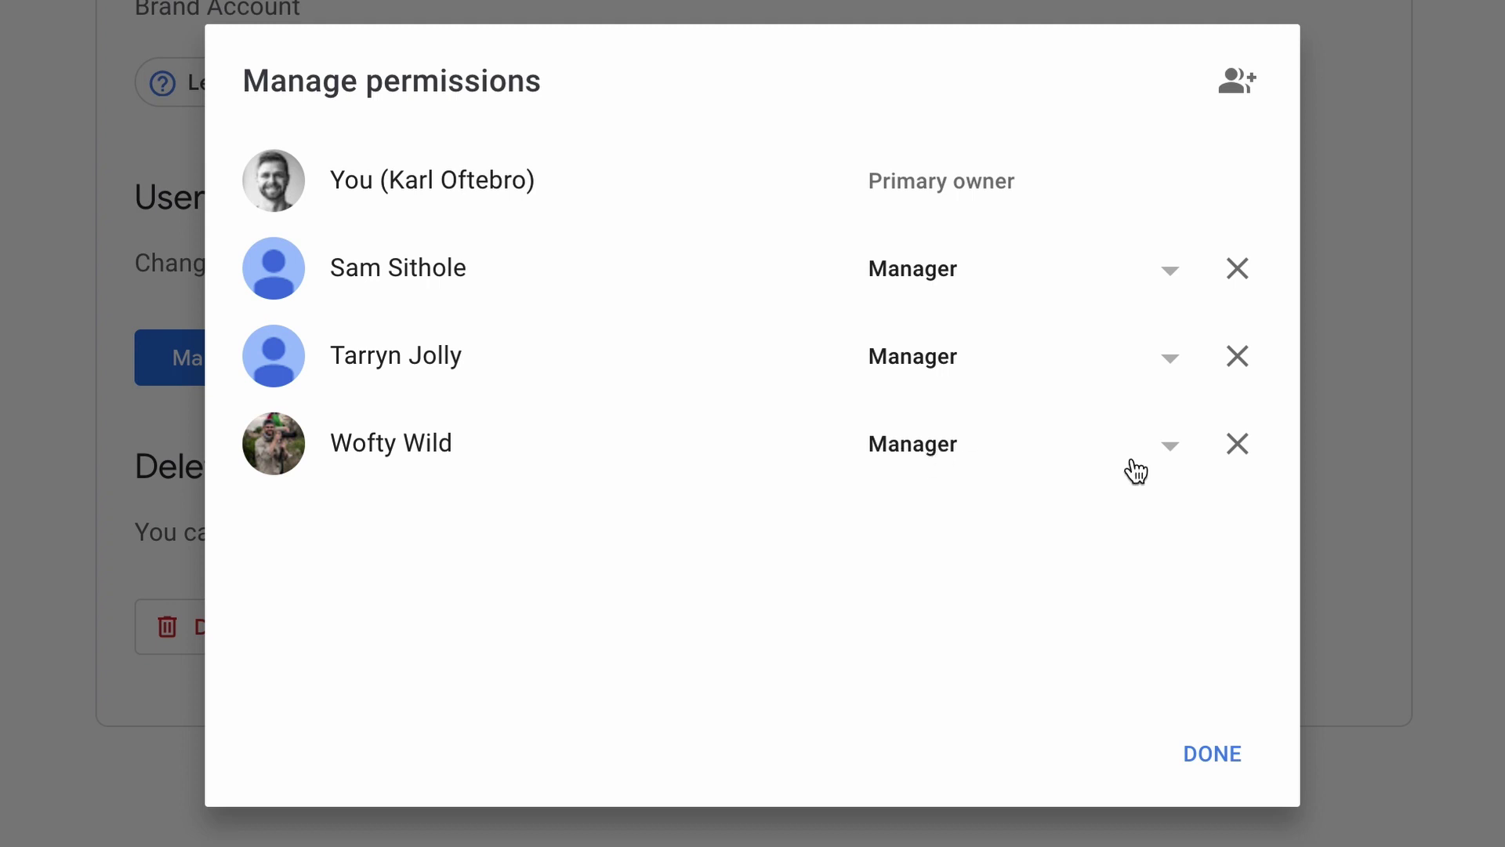
{"action": "left_click", "coordinate": [1175, 451]}
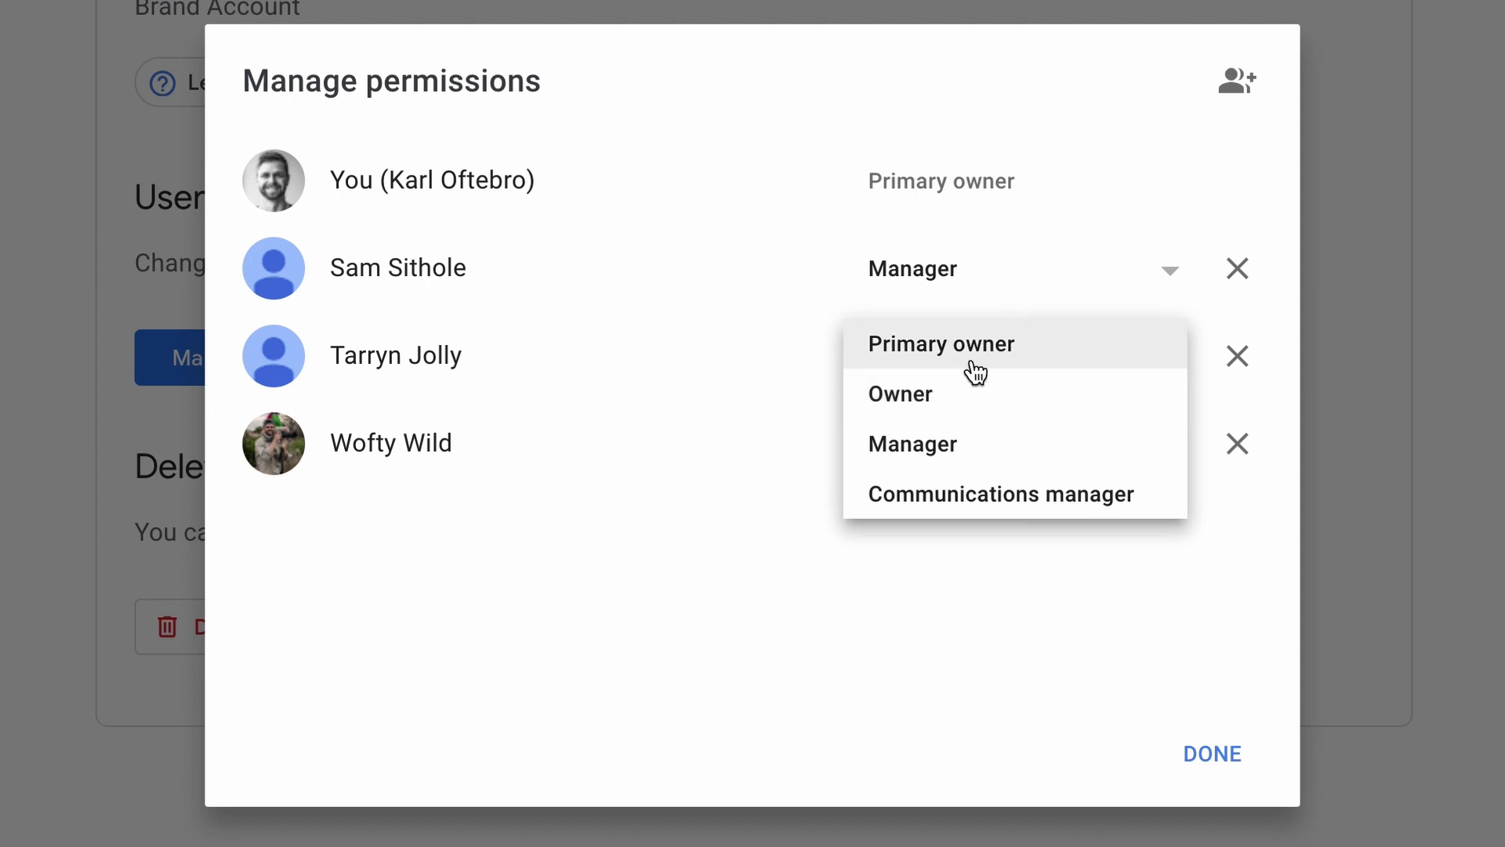
{"action": "left_click", "coordinate": [582, 573]}
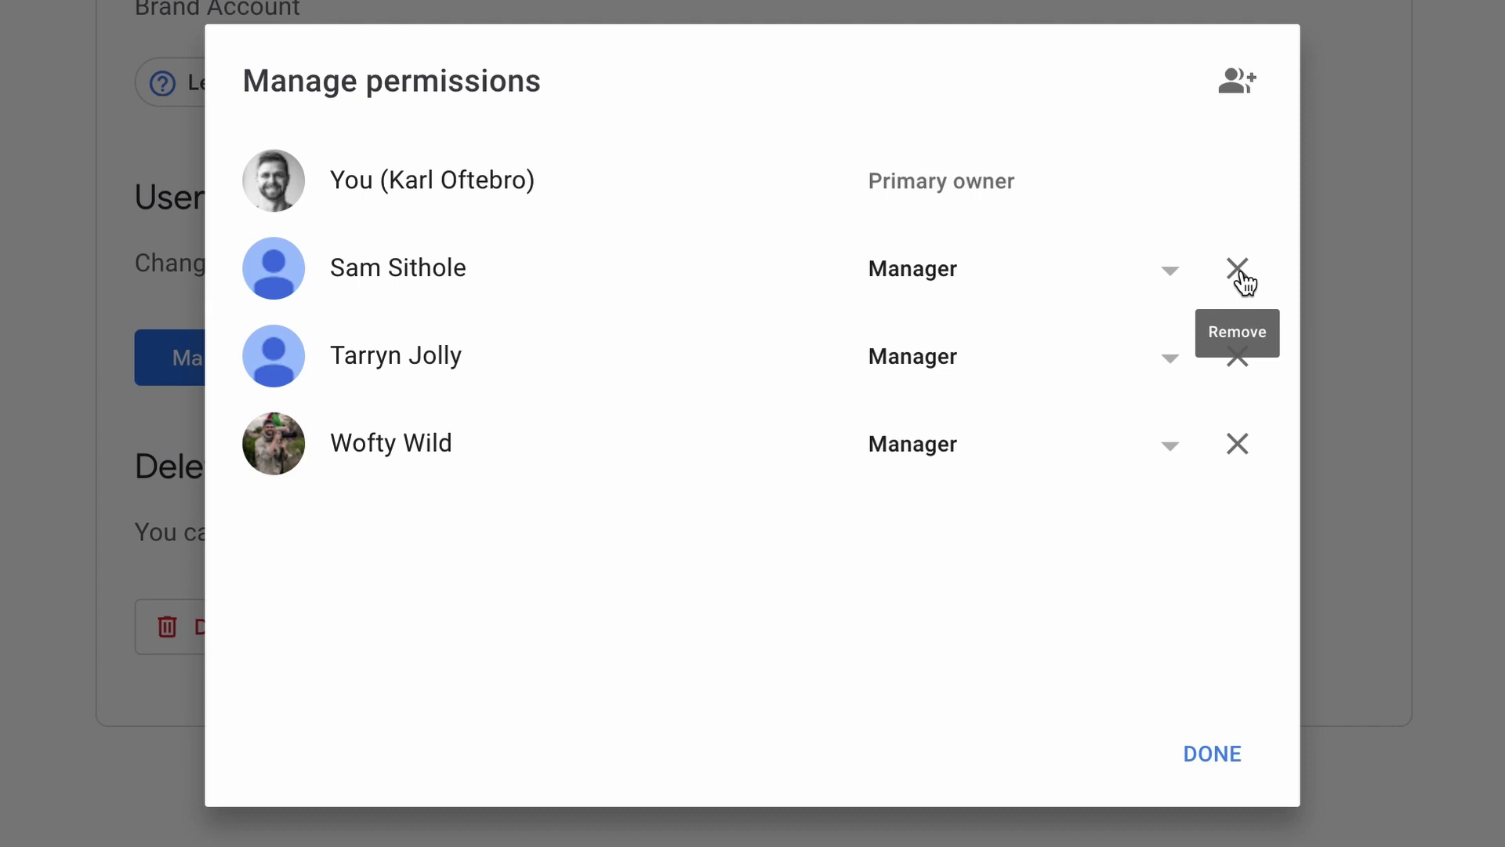
Bring up the Remove user confirmation for the new manager Wofty Wild.
{"action": "left_click", "coordinate": [1238, 444]}
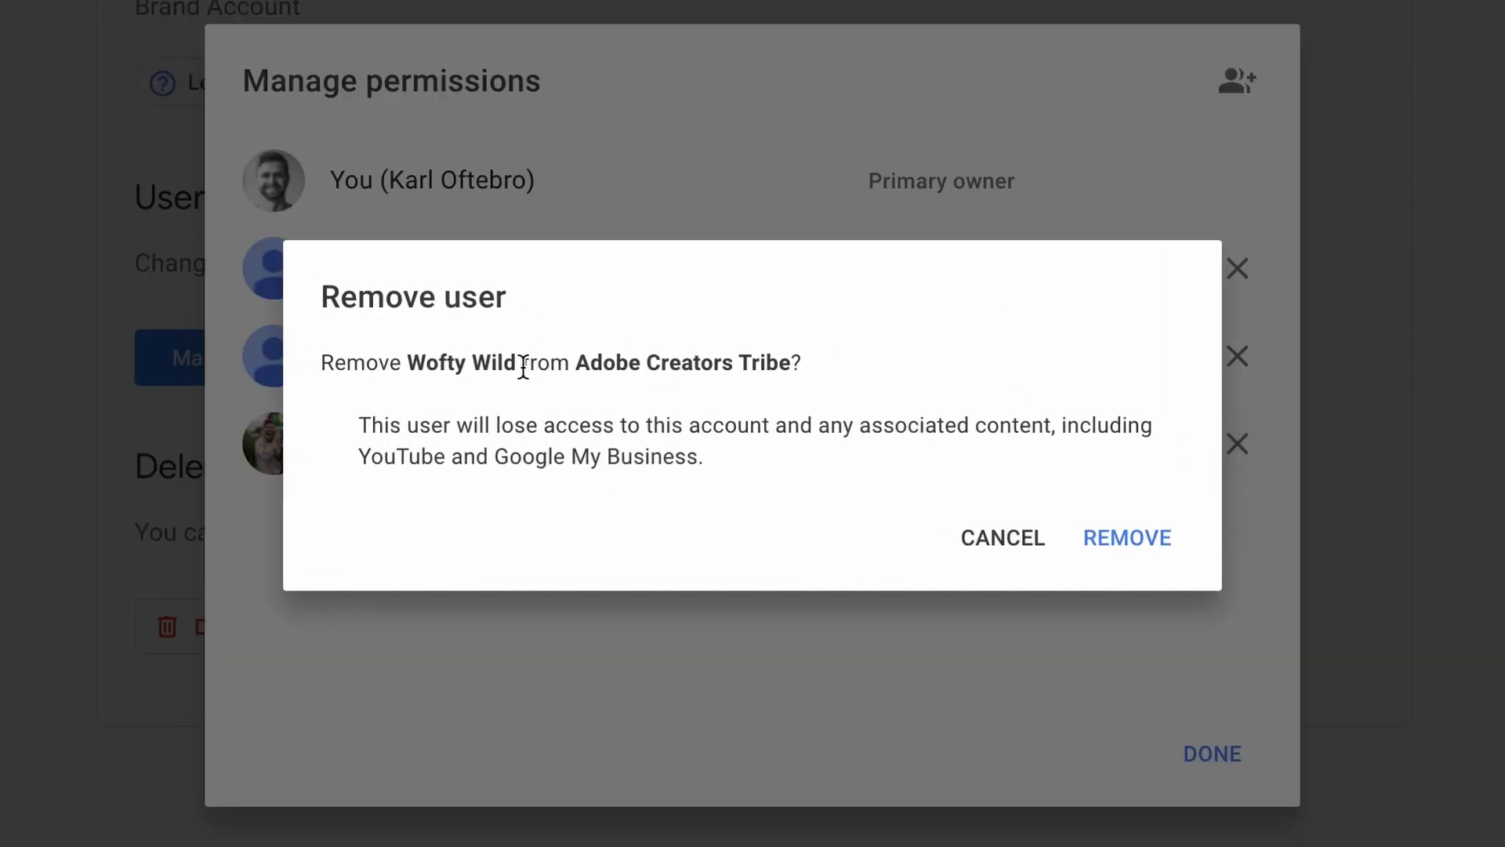